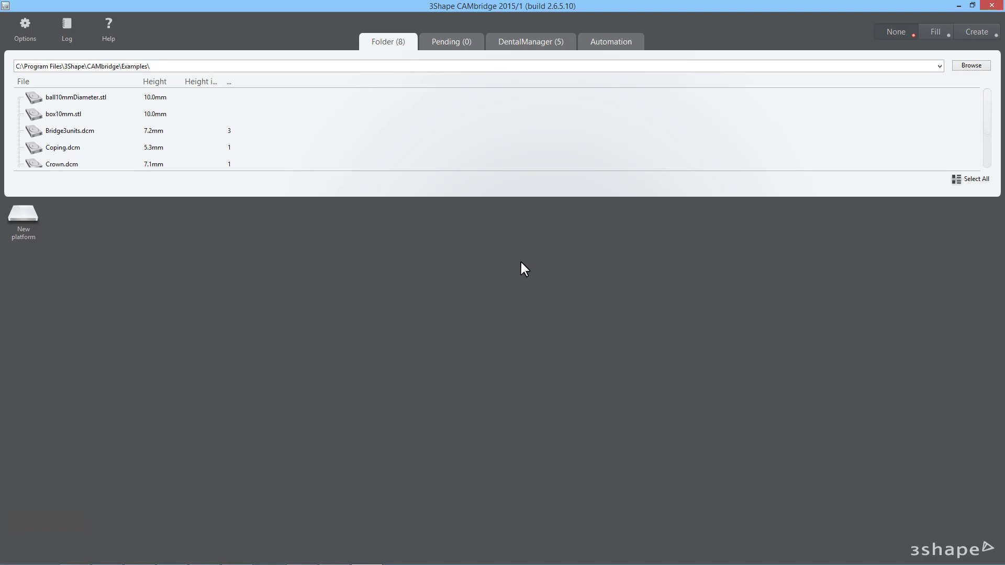
- Create a new empty platform for the General RP Machine with the default <CUSTOM> jobtype
click(17, 228)
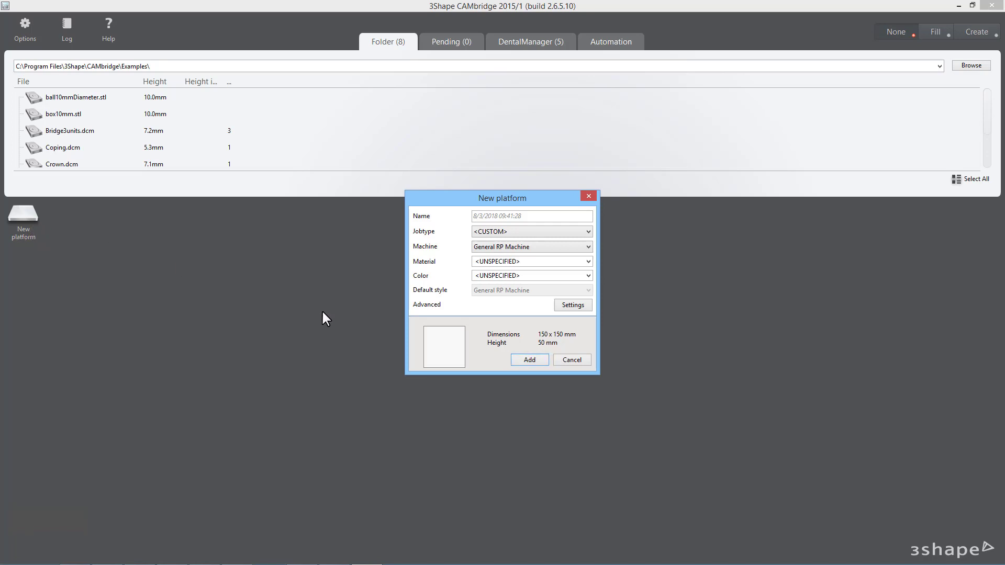
click(516, 365)
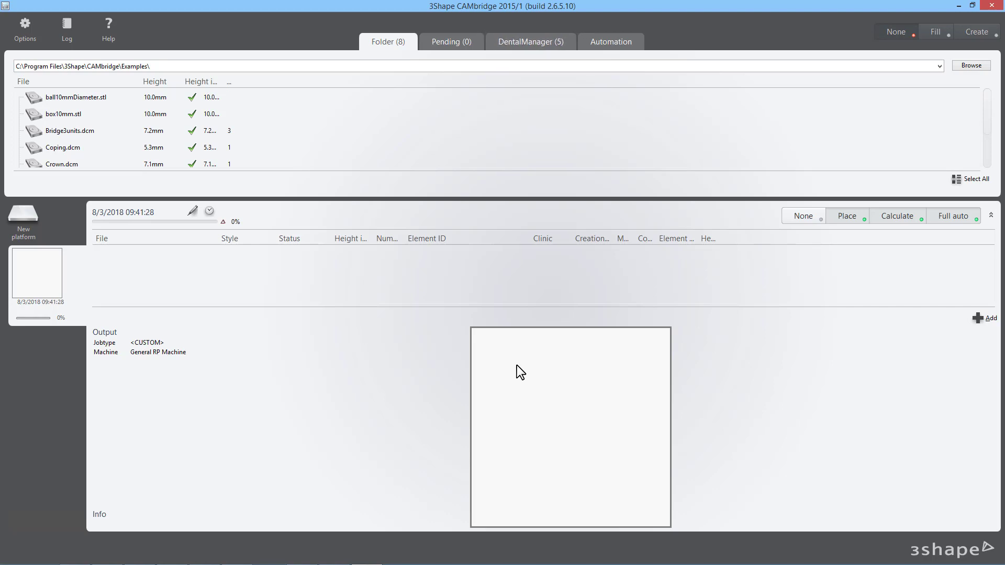
- Add the first two Dental Manager wax anatomy crown orders to the job, then show the Folder file list
click(521, 45)
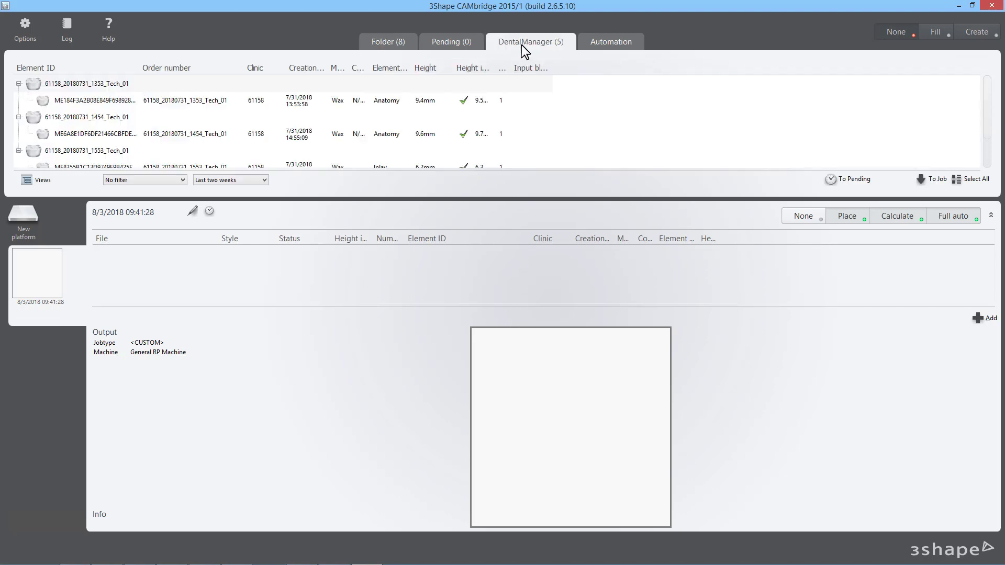
click(111, 84)
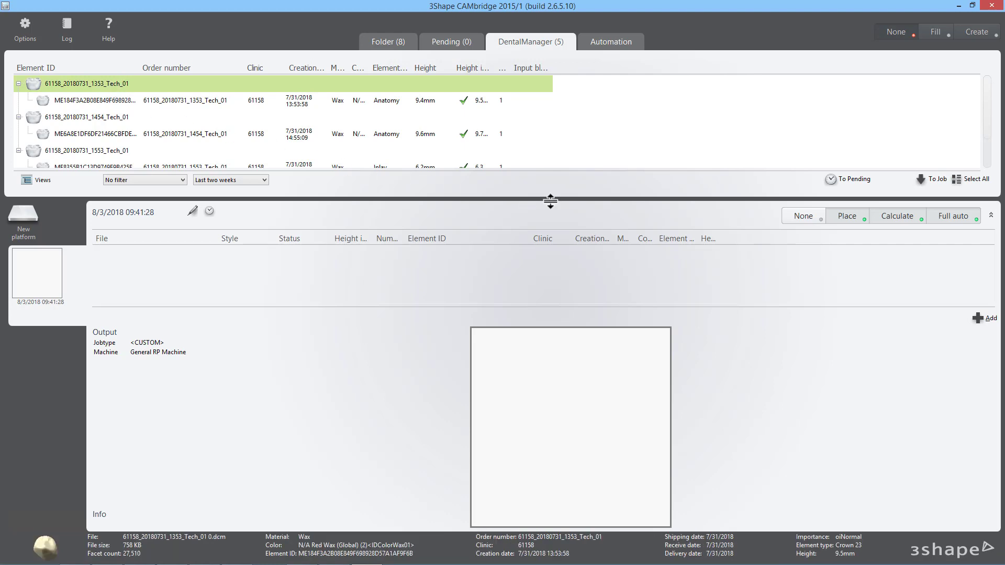
click(931, 179)
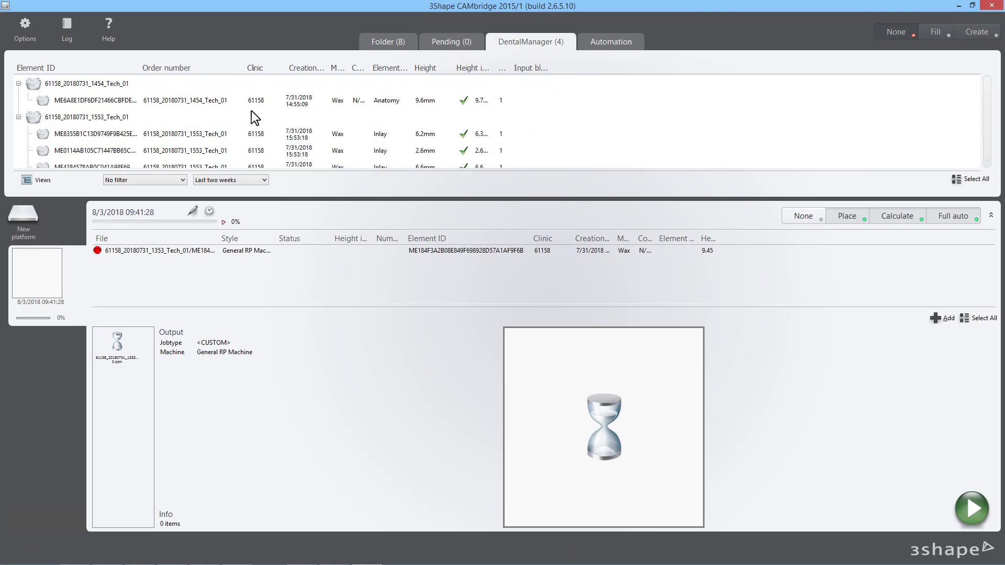
click(71, 84)
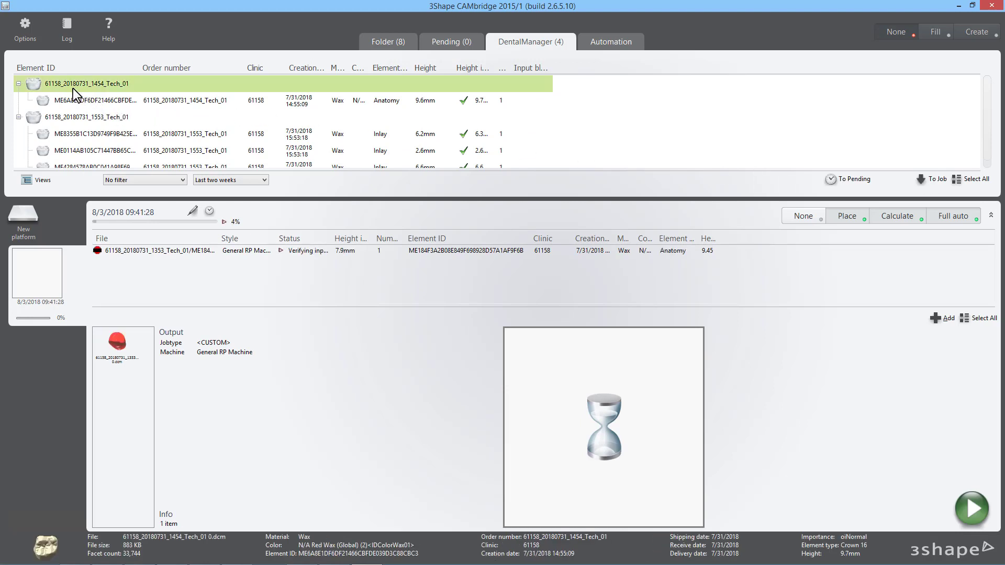
click(931, 178)
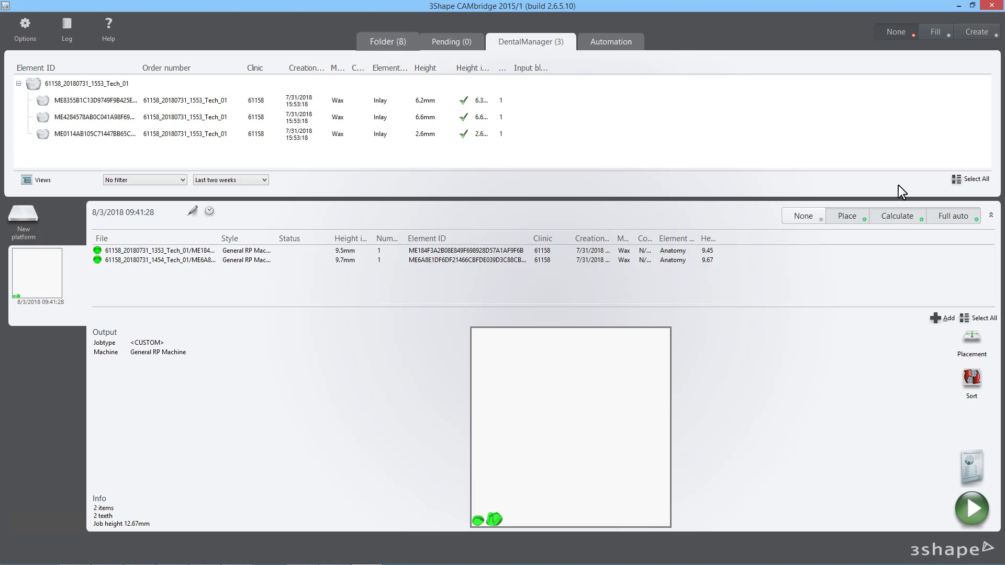
click(384, 51)
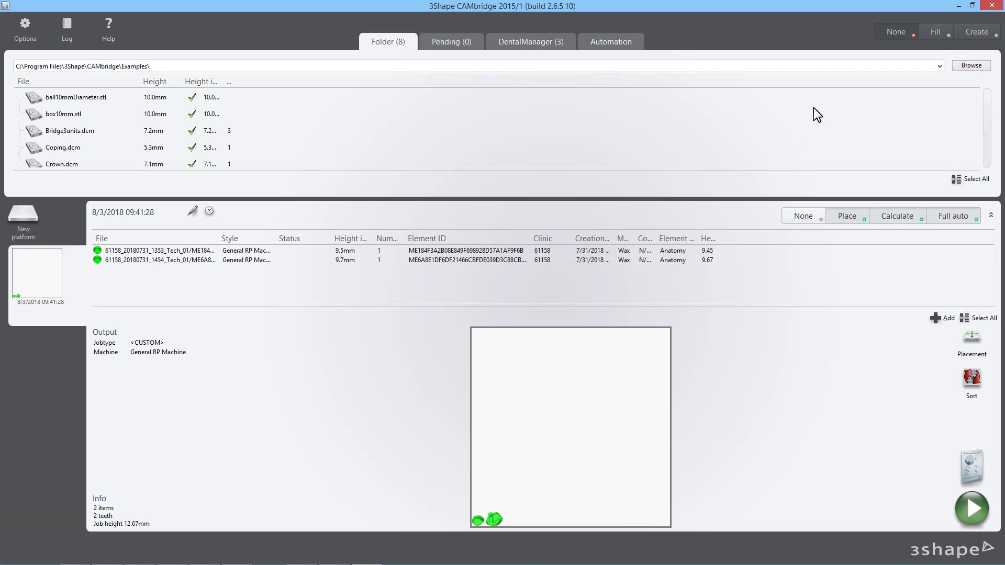
- Point the folder file list at C:\CAM folder on the Windows_SSD (C:) drive
click(960, 64)
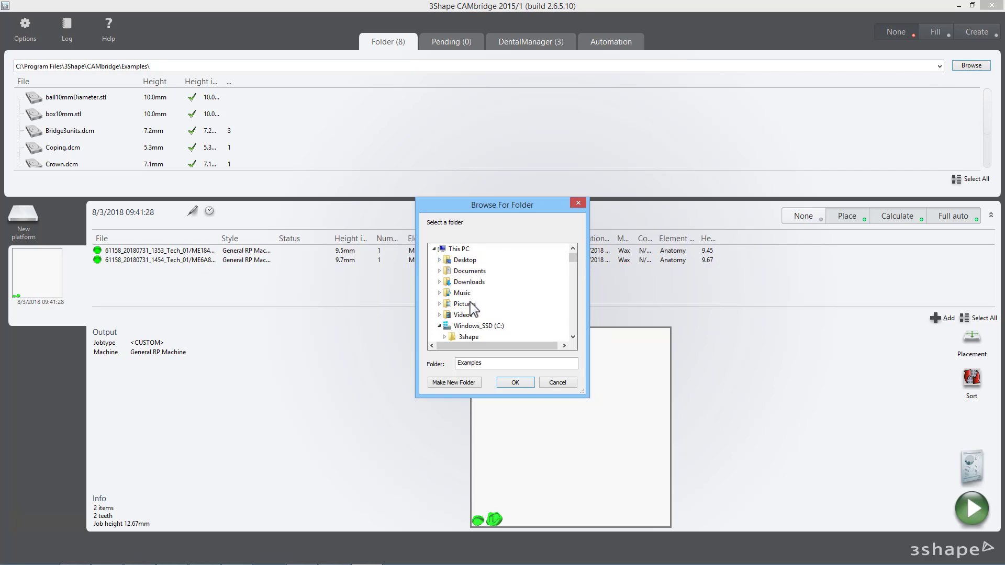
click(475, 327)
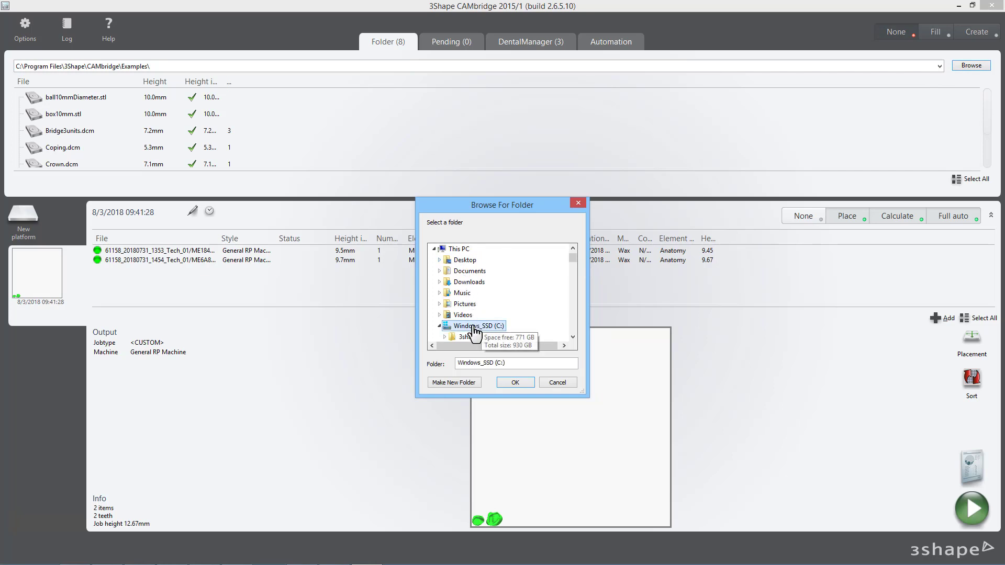
click(573, 337)
click(572, 336)
click(573, 336)
click(573, 336)
click(573, 336)
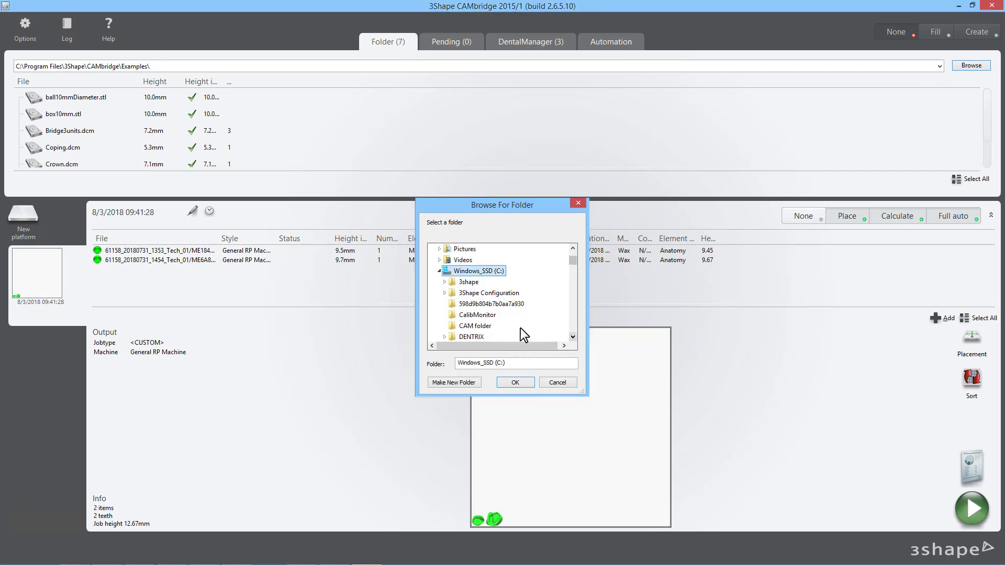
click(478, 326)
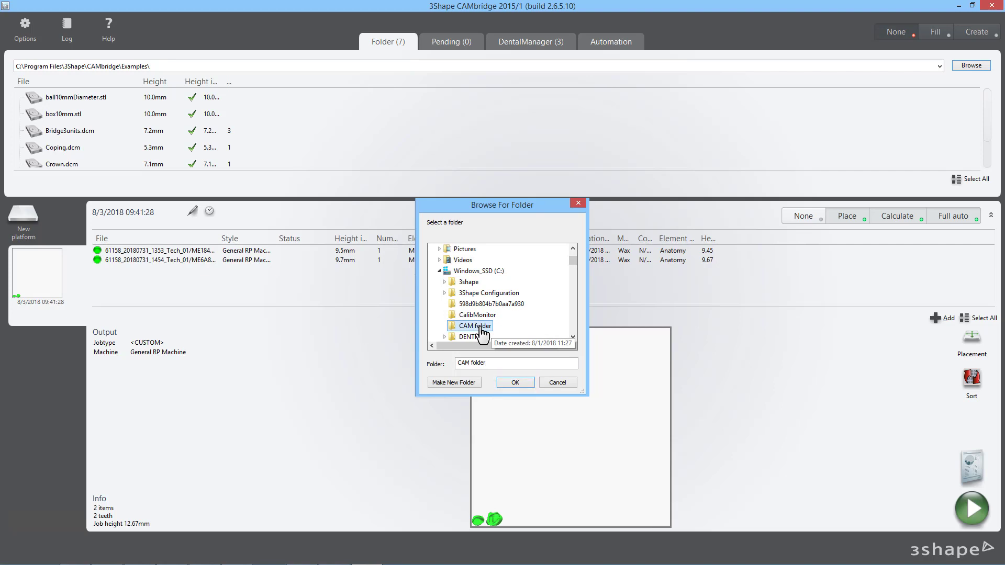
click(511, 383)
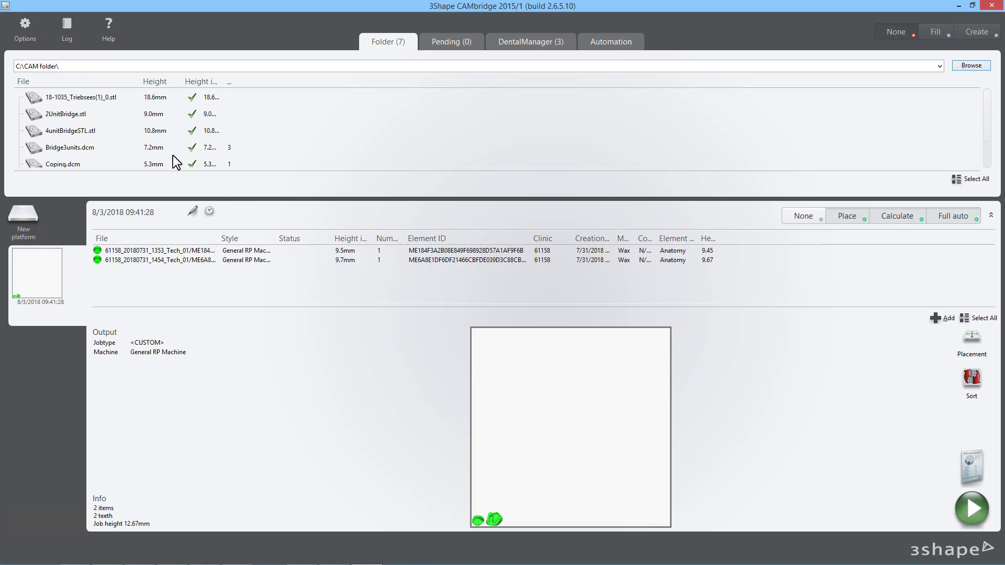
- Add 2UnitBridge.stl and Bridge3units.dcm from C:\CAM folder to the job
click(75, 115)
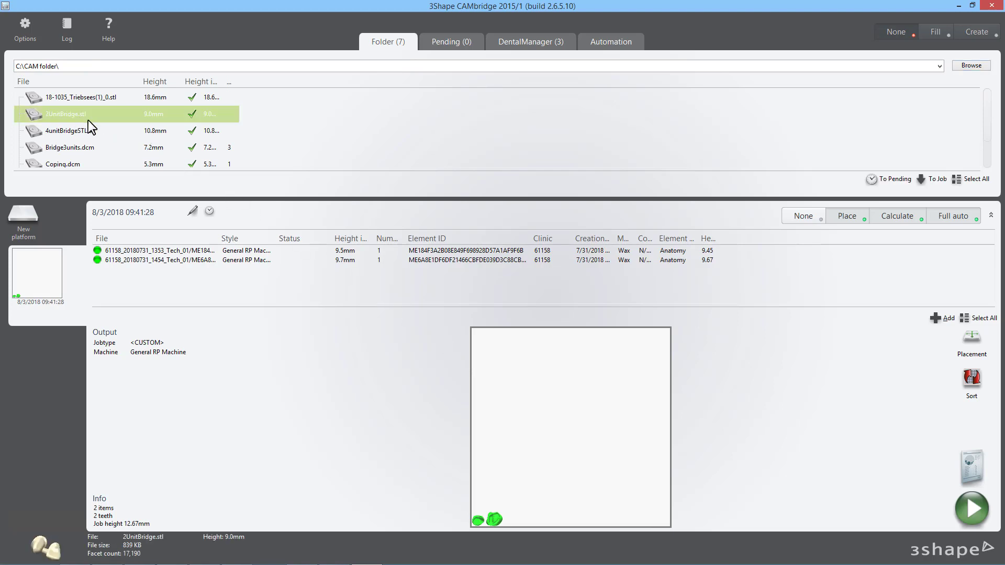
click(932, 180)
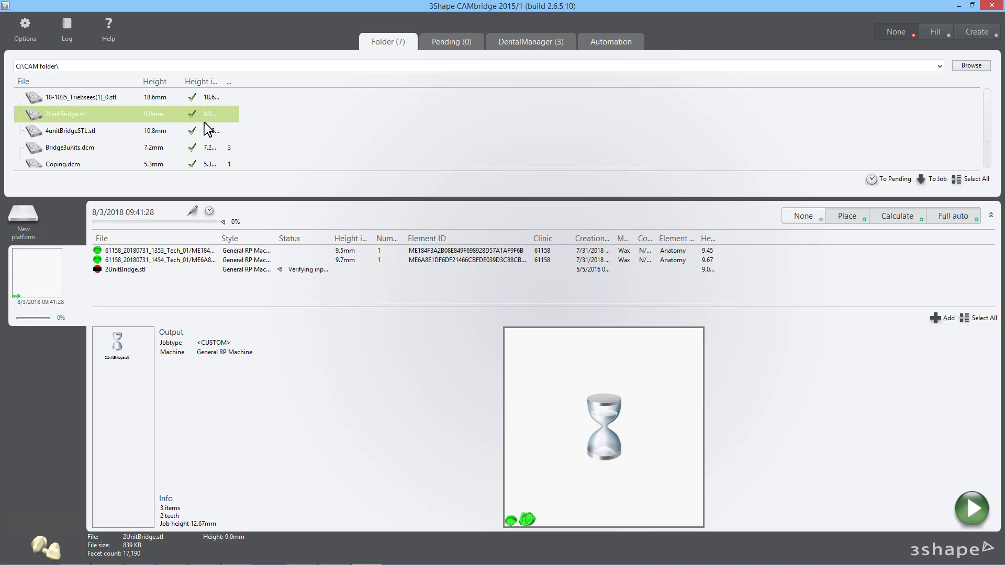
click(86, 147)
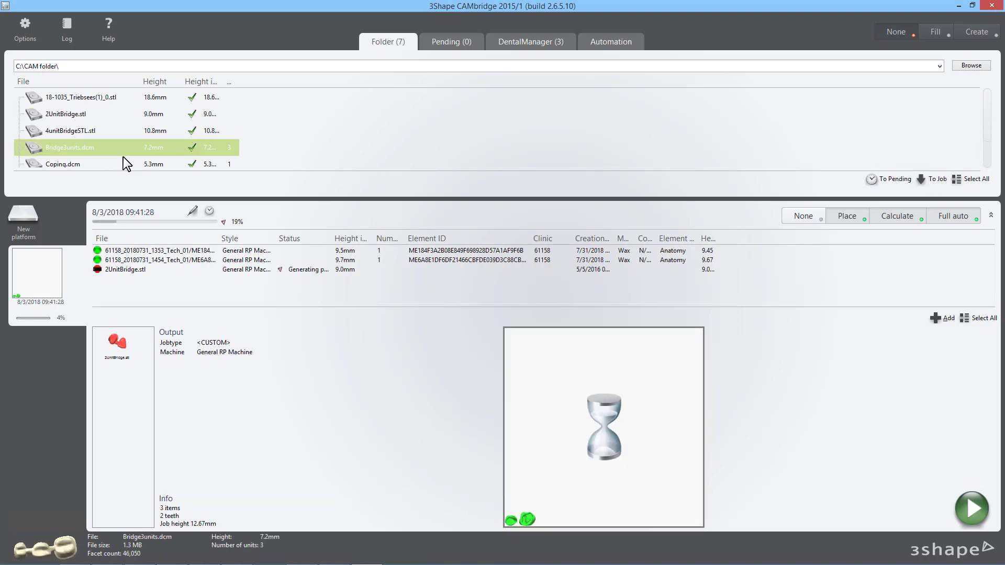
click(934, 183)
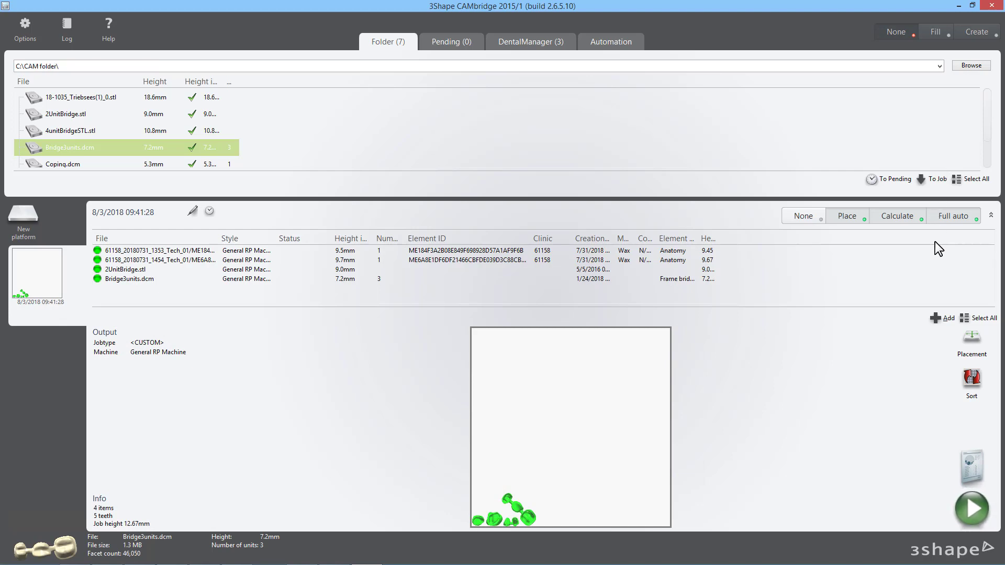
- Produce the platform, mark Bridge3units.dcm as disapproved, and confirm the results
click(971, 512)
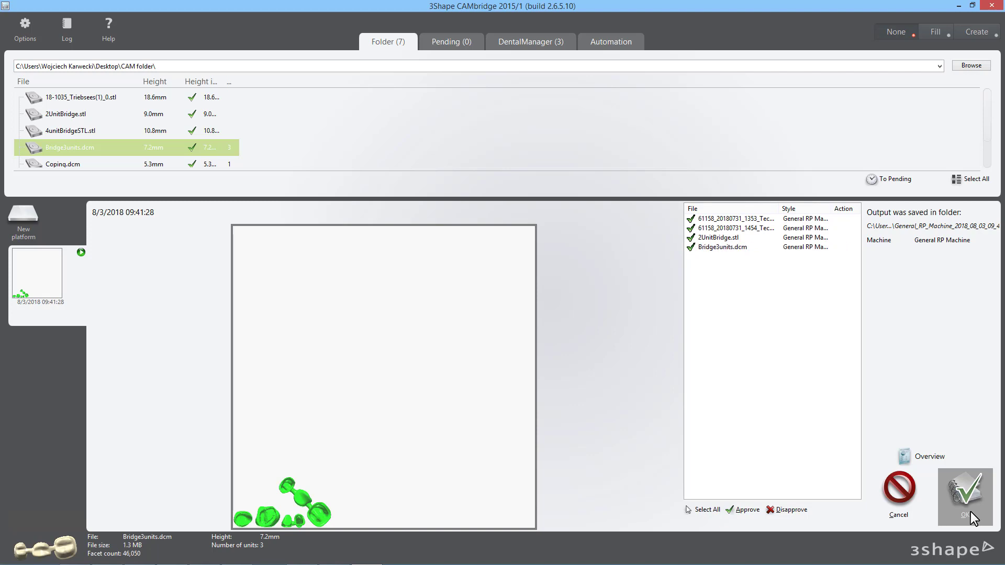
click(708, 248)
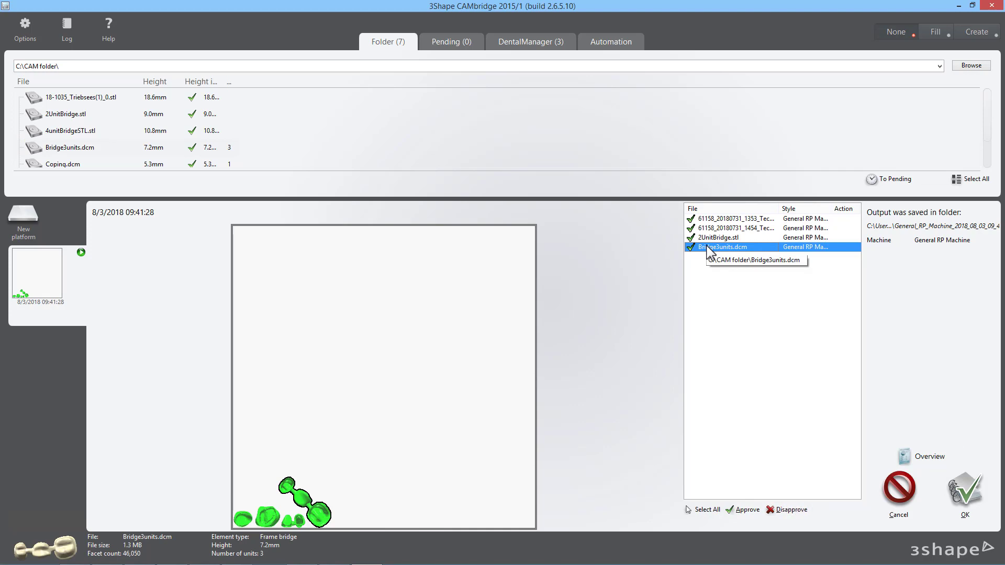
click(788, 512)
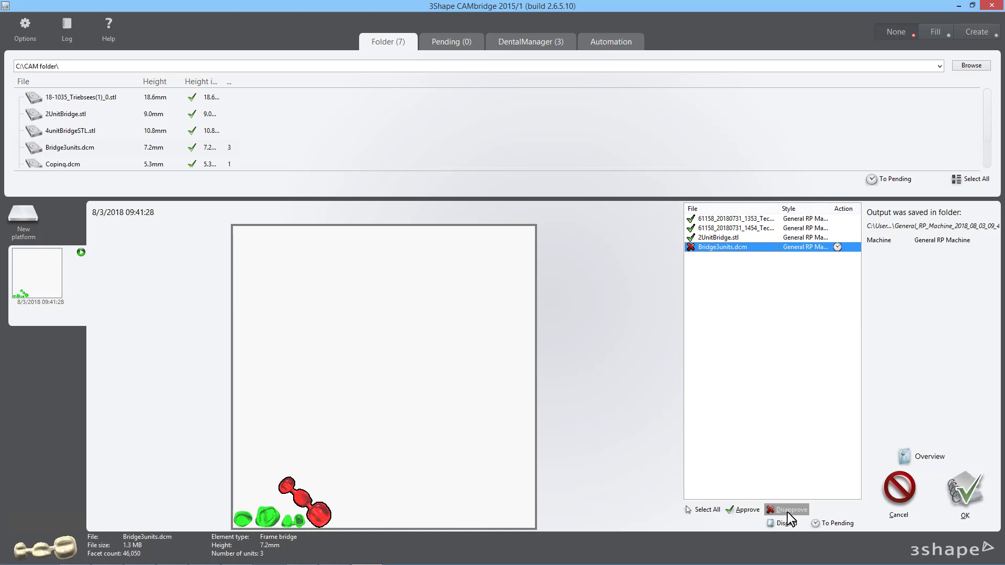
click(952, 500)
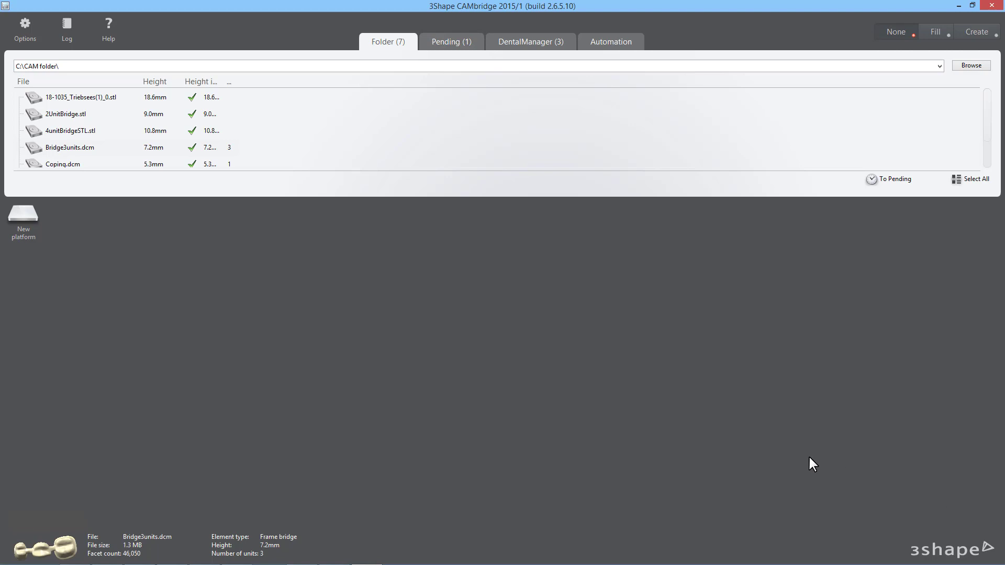
- Create a second default platform and add the disapproved Bridge3units item from Pending to it
click(29, 234)
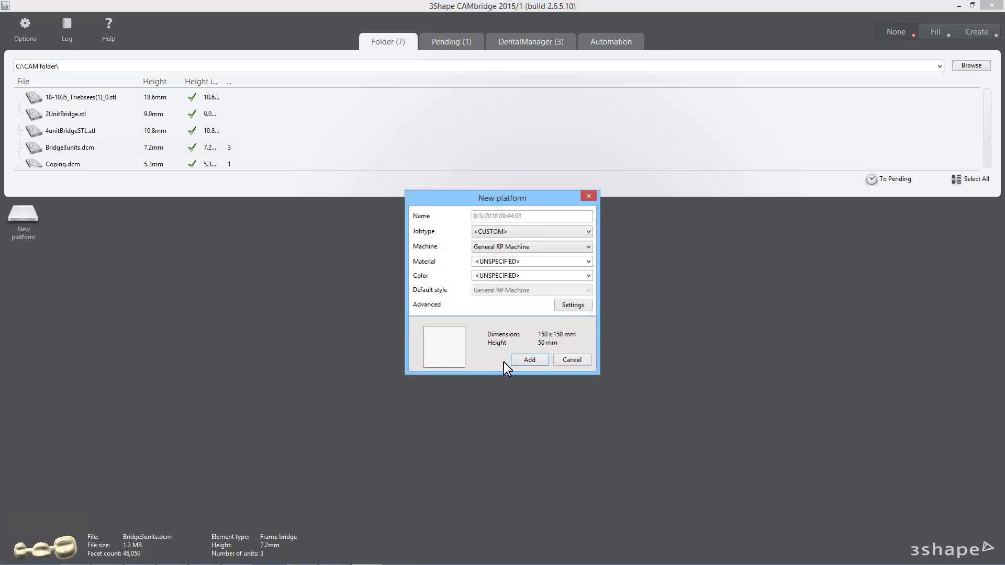
click(519, 361)
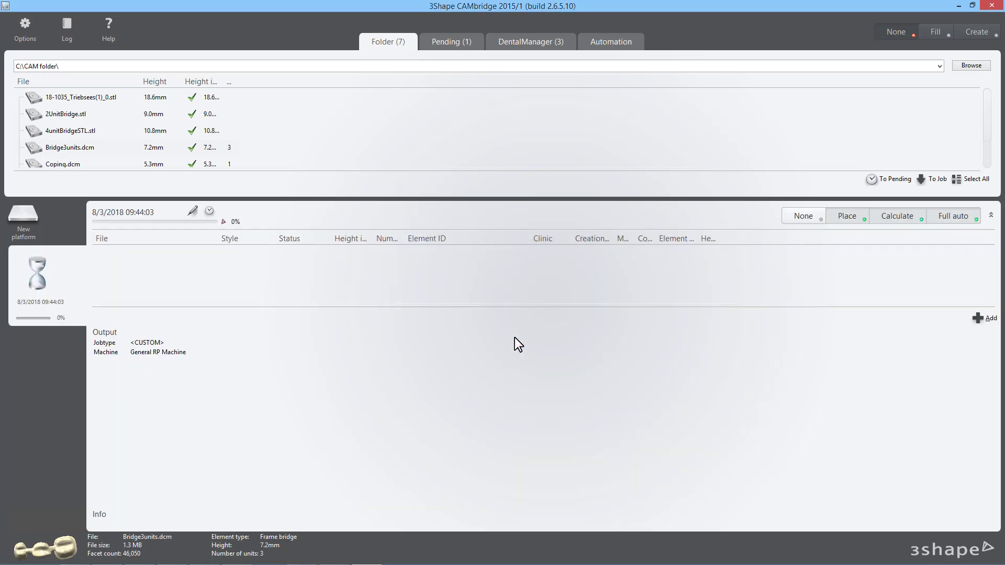
click(445, 46)
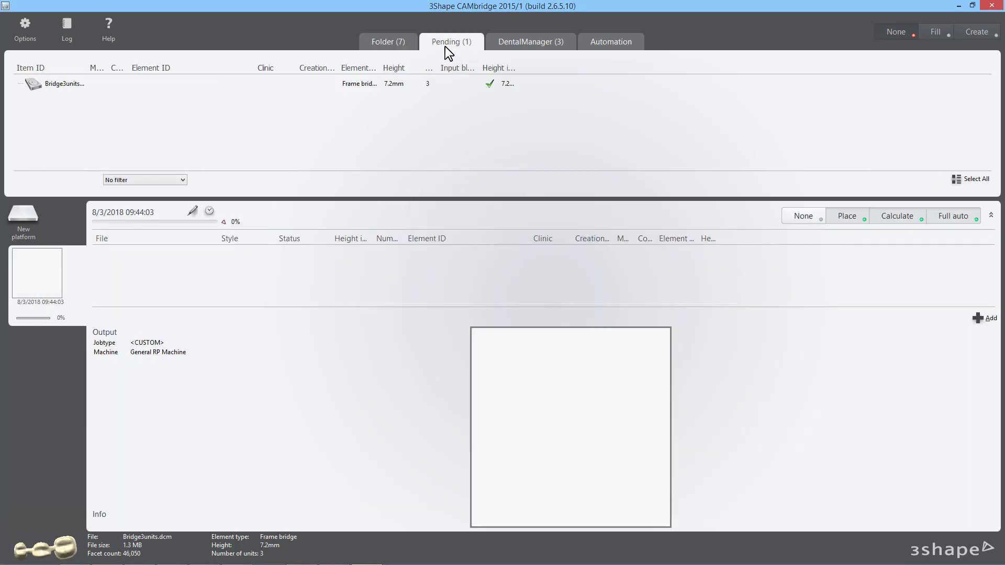
click(73, 83)
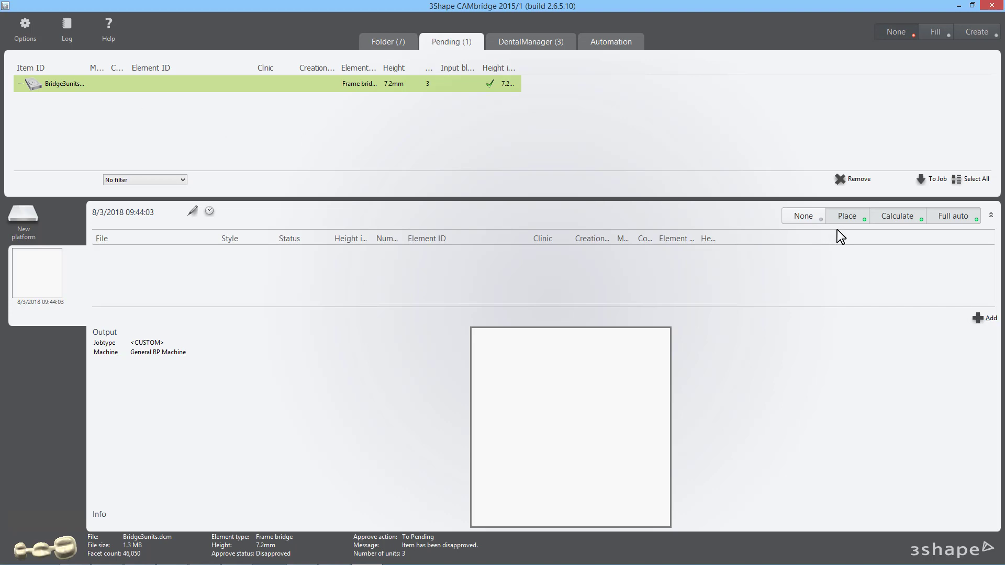
click(937, 182)
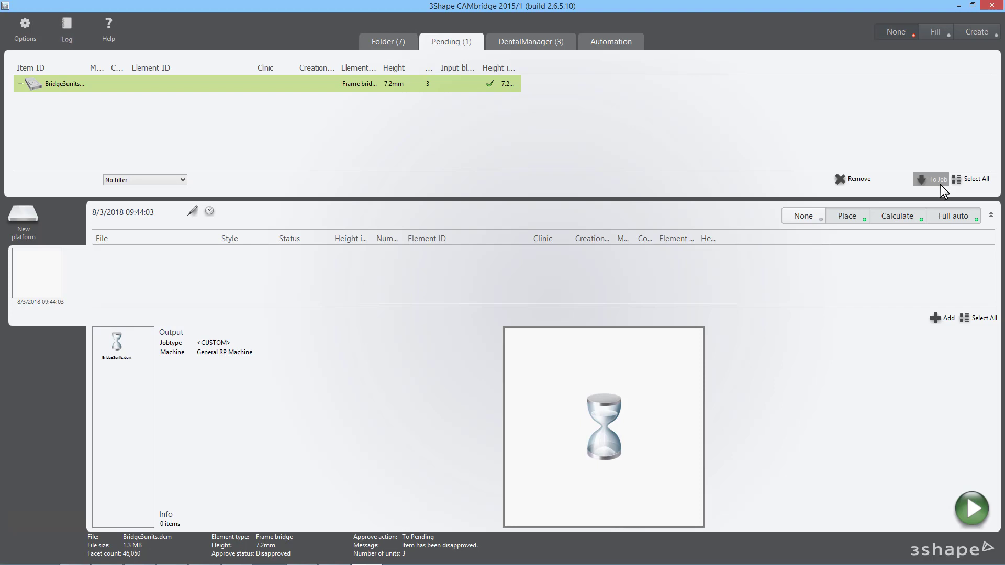
- Add the first wax anatomy crown from the production Log to the second platform
click(58, 41)
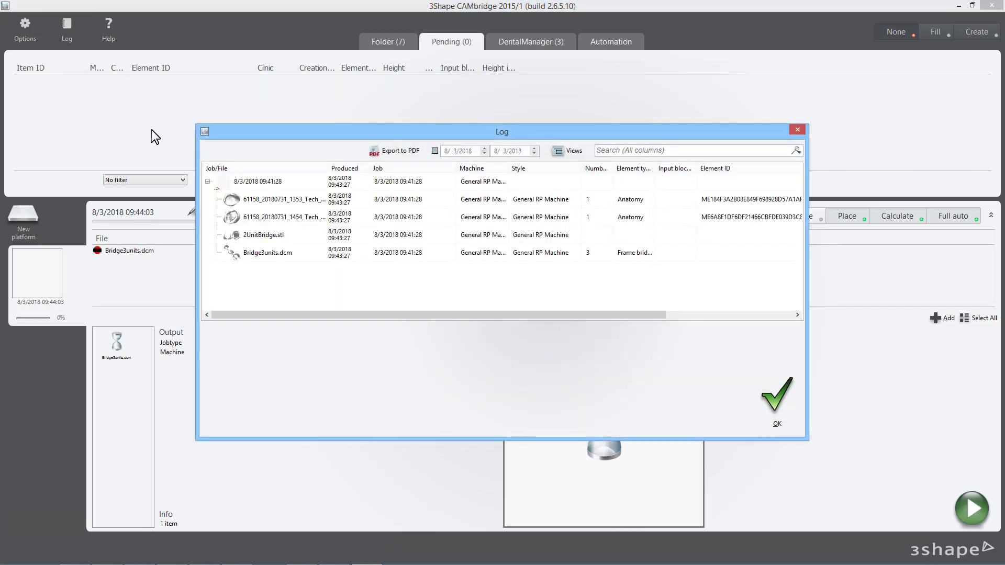
click(283, 199)
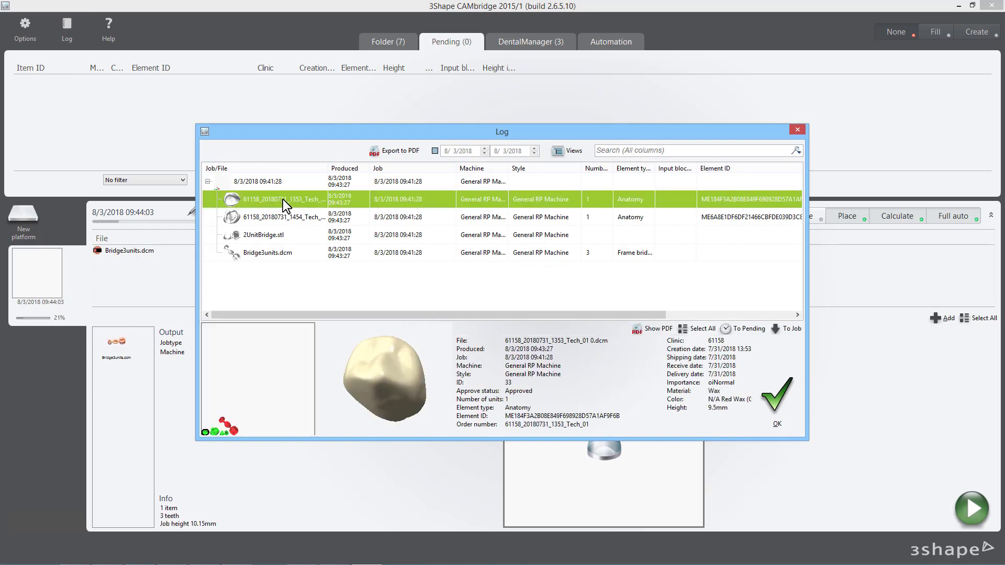
click(786, 333)
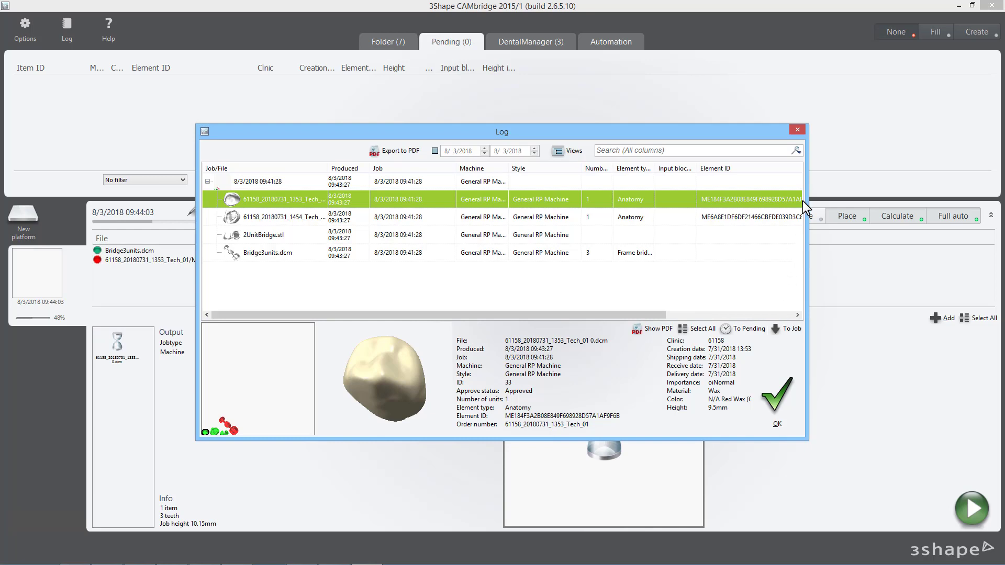
- Close the Log and produce the second platform holding Bridge3units.dcm and the crown
click(799, 129)
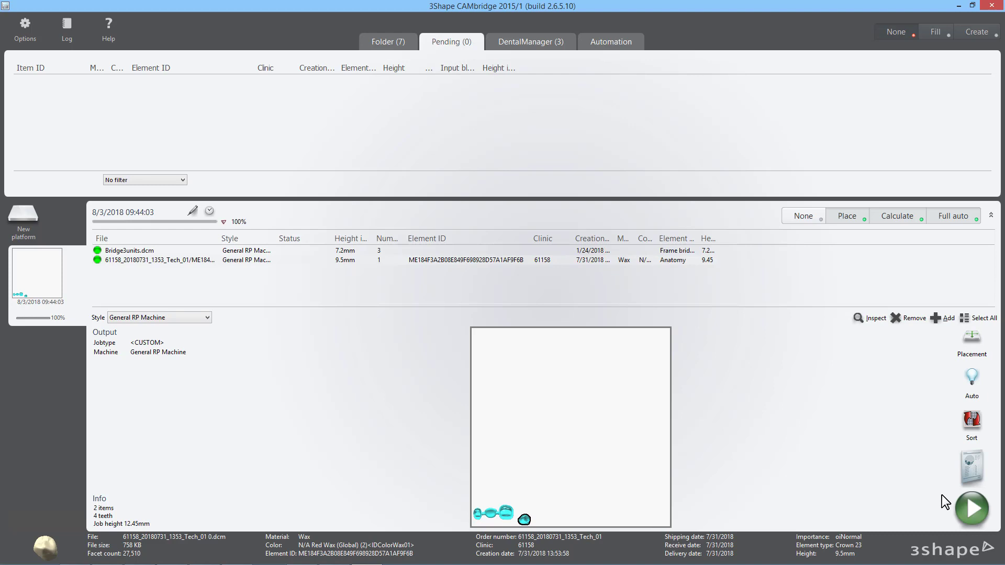
click(962, 504)
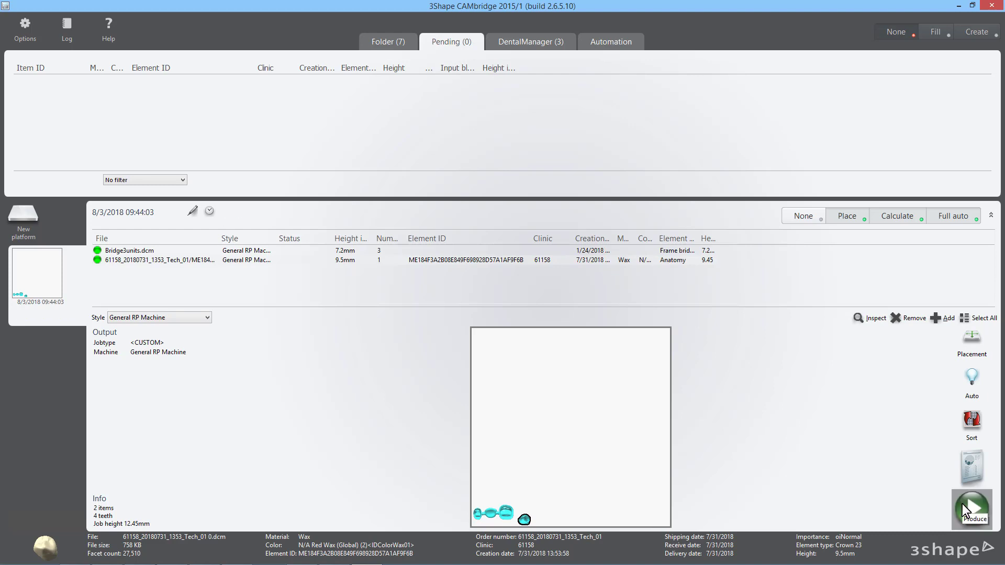